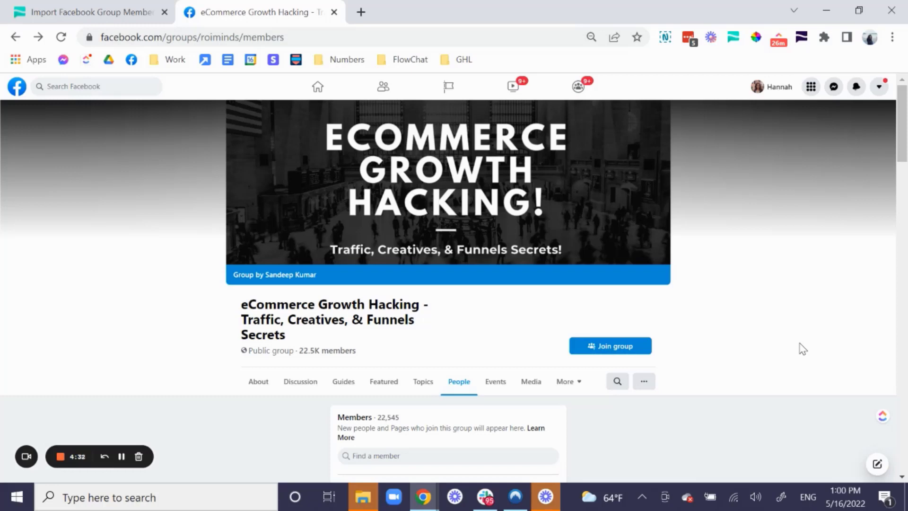
Search the eCommerce Growth Hacking group's member list for "a" and browse the matching profiles.
{"action": "scroll", "coordinate": [905, 199], "scroll_direction": "down", "scroll_amount": 3}
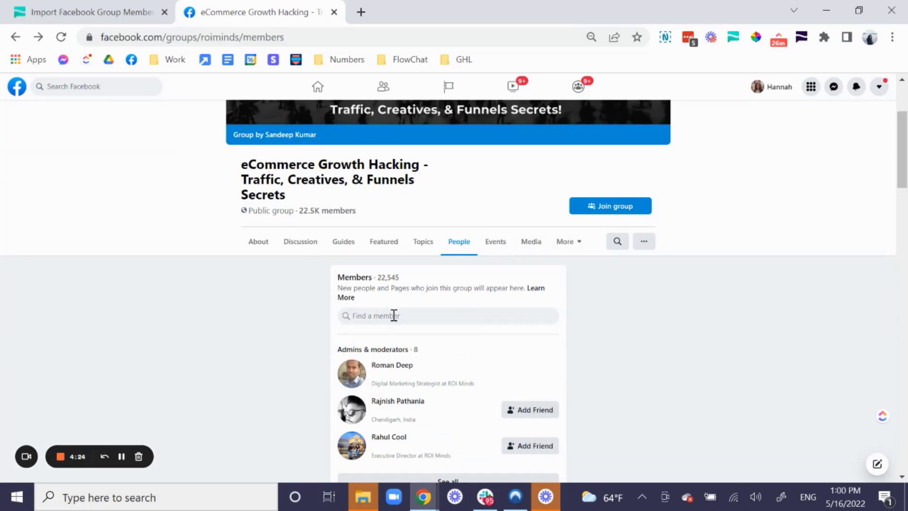
{"action": "type", "text": "a"}
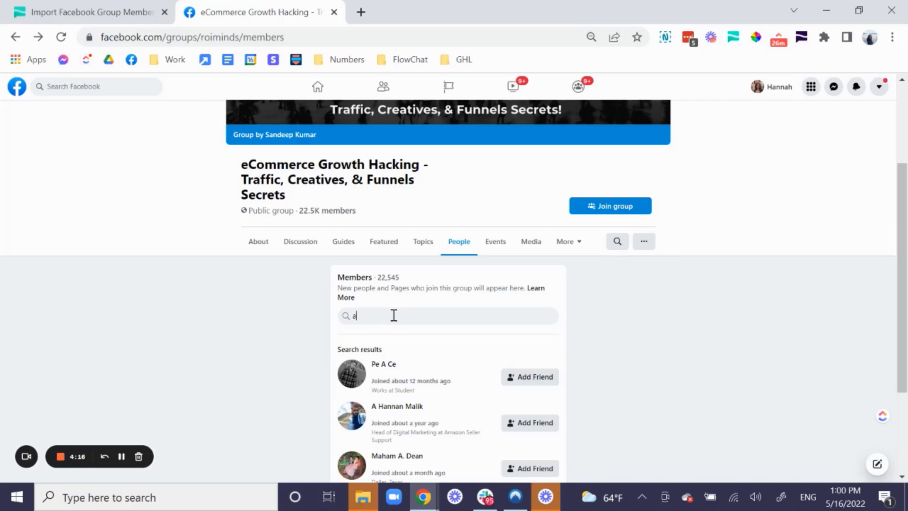
{"action": "scroll", "coordinate": [446, 369], "scroll_direction": "down", "scroll_amount": 3}
{"action": "scroll", "coordinate": [509, 368], "scroll_direction": "up", "scroll_amount": 6}
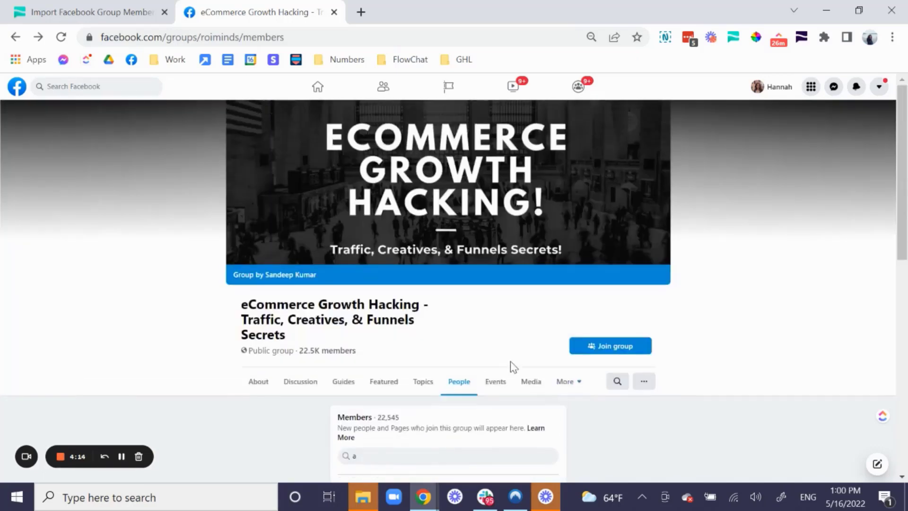
{"action": "scroll", "coordinate": [513, 368], "scroll_direction": "down", "scroll_amount": 5}
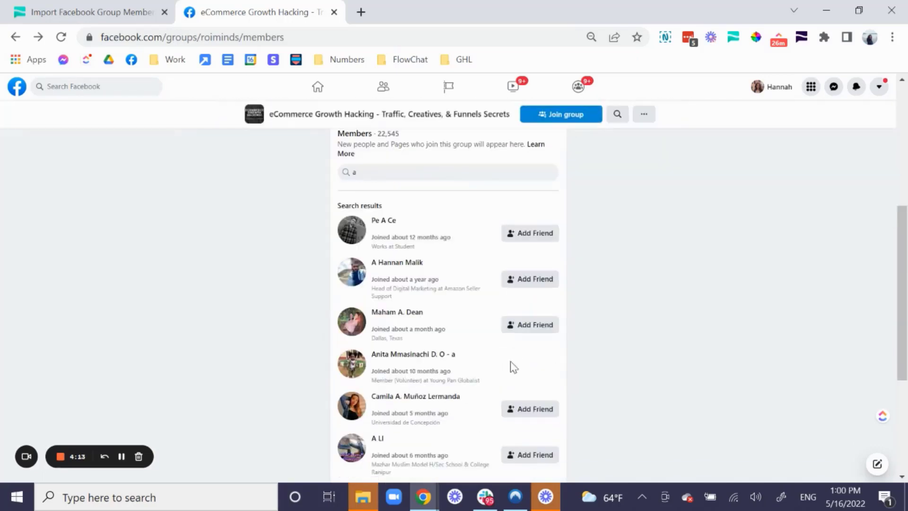
Auto-scroll the group's member list with the FlowChat extension's group members source and copy the loaded profiles to the clipboard.
{"action": "left_click", "coordinate": [733, 38]}
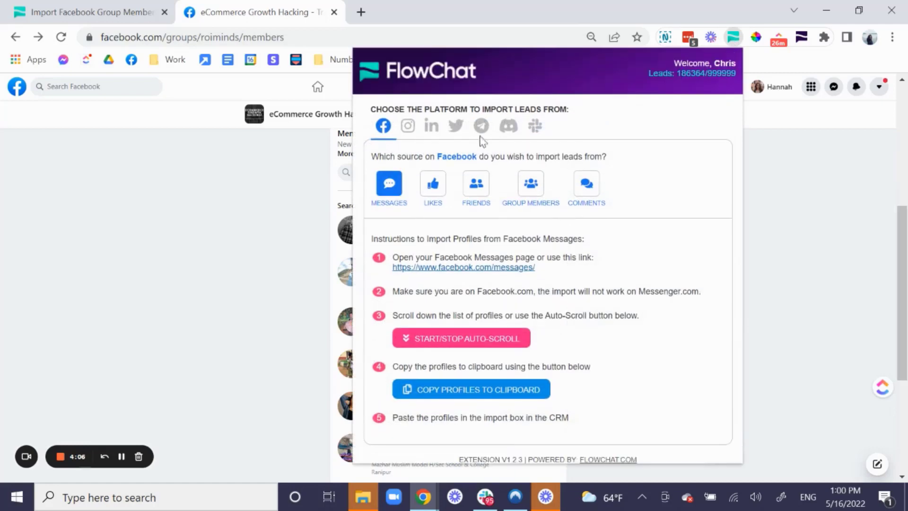
{"action": "left_click", "coordinate": [531, 187]}
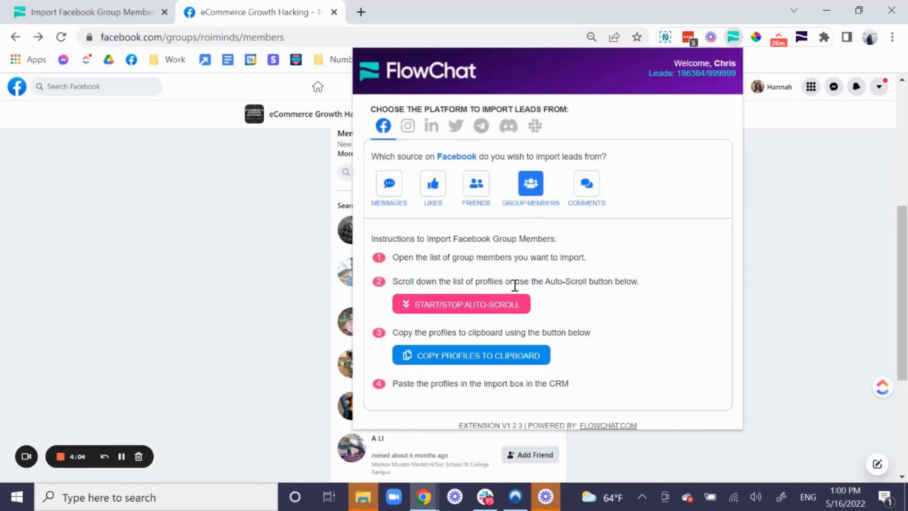
{"action": "left_click", "coordinate": [478, 313]}
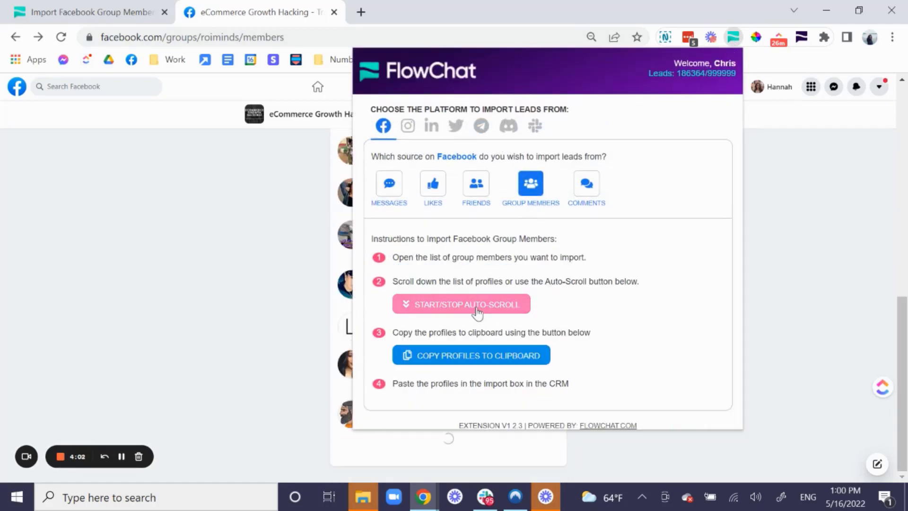
{"action": "left_click", "coordinate": [782, 287]}
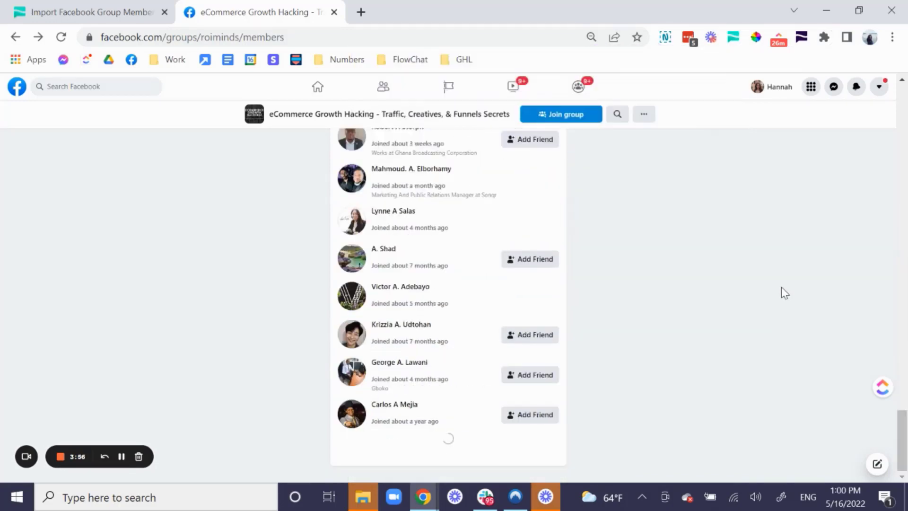
{"action": "left_click", "coordinate": [734, 38]}
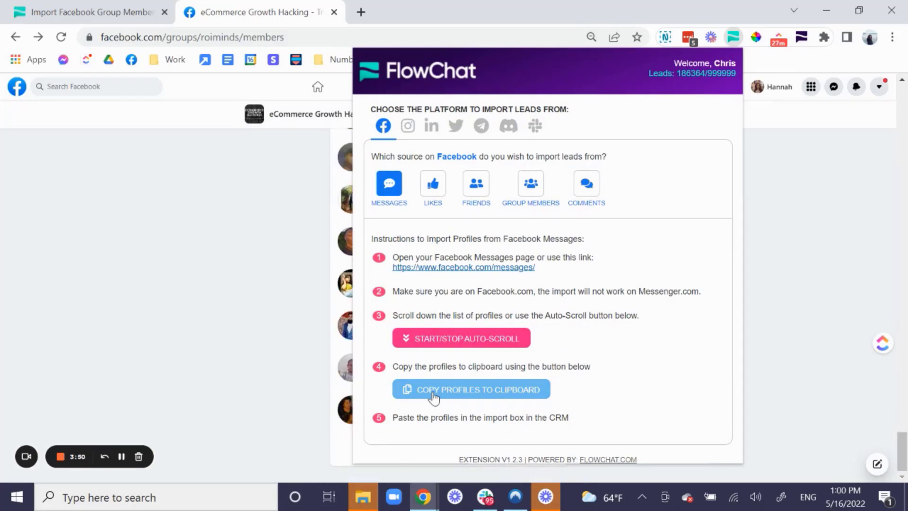
{"action": "left_click", "coordinate": [790, 211]}
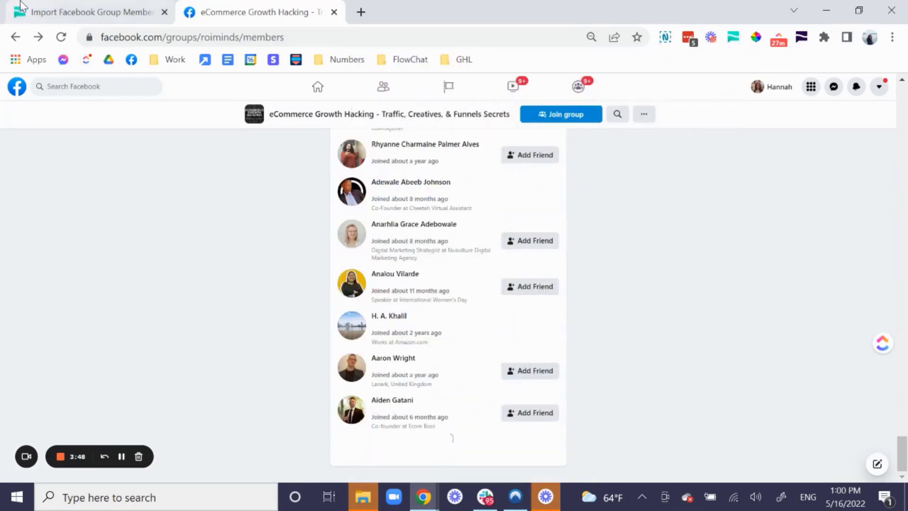
On FlowChat's Facebook group import page, assign the imported leads to "eCommerce Growth Hacking - Traffic, Creatives, & Funnels Secrets".
{"action": "left_click", "coordinate": [21, 6]}
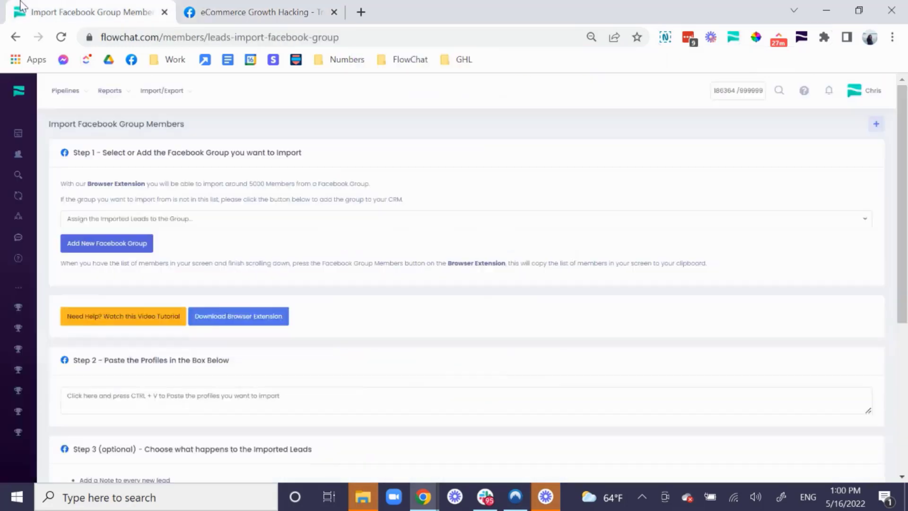
{"action": "left_click", "coordinate": [174, 96]}
{"action": "mouse_move", "coordinate": [214, 126]}
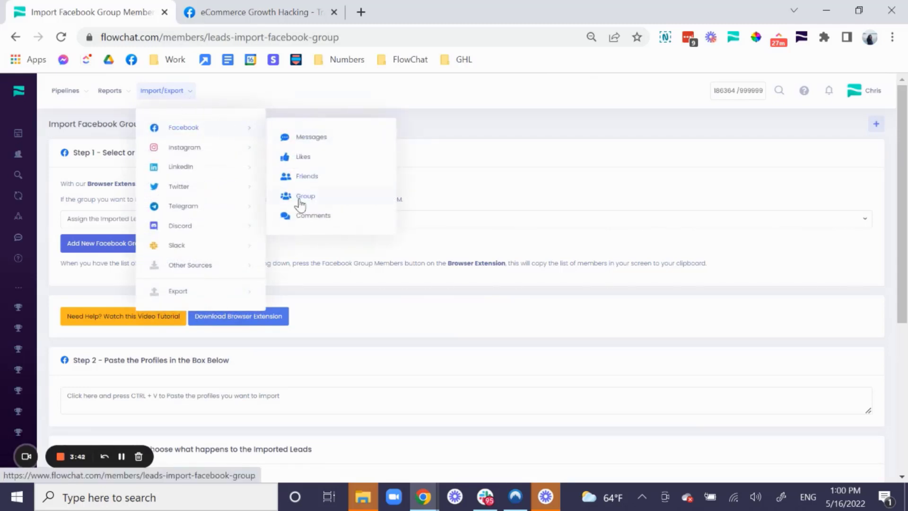
{"action": "left_click", "coordinate": [136, 221]}
{"action": "type", "text": "ec"}
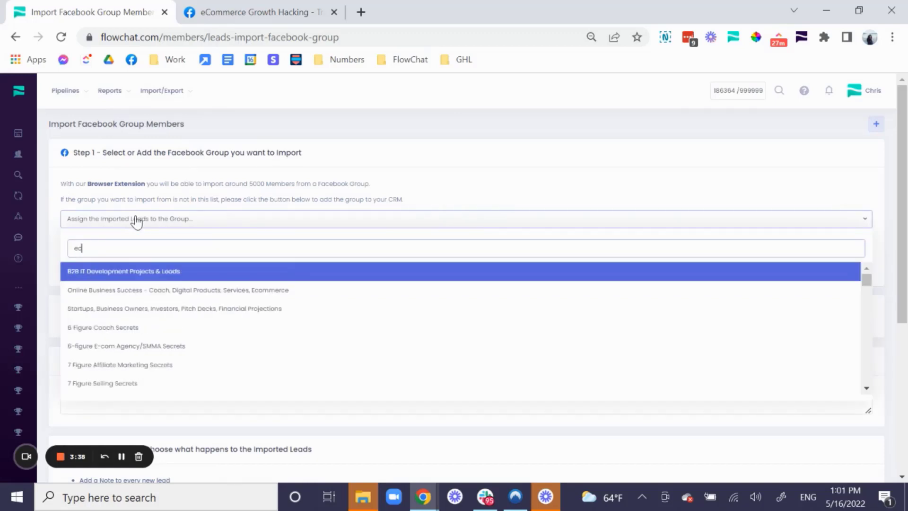
{"action": "type", "text": "om"}
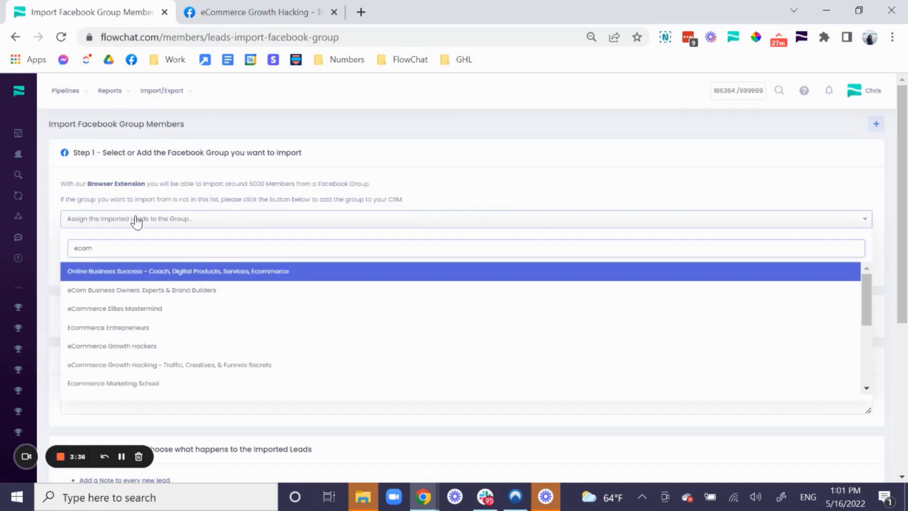
{"action": "type", "text": "er"}
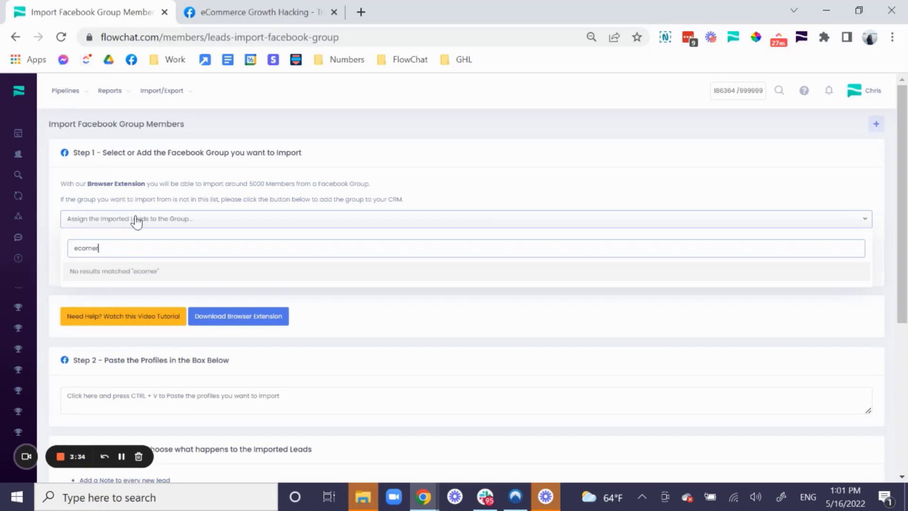
{"action": "key", "text": "BackSpace"}
{"action": "key", "text": "BackSpace"}
{"action": "type", "text": "me"}
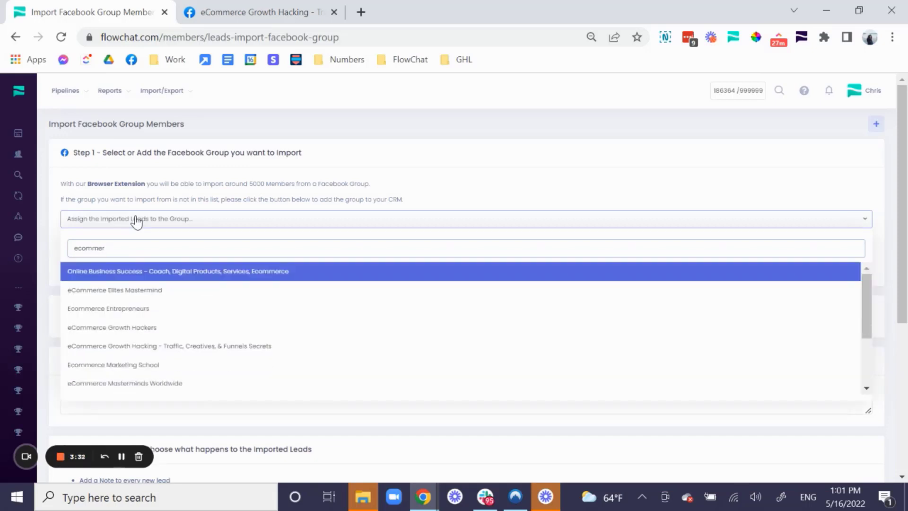
{"action": "left_click", "coordinate": [219, 348]}
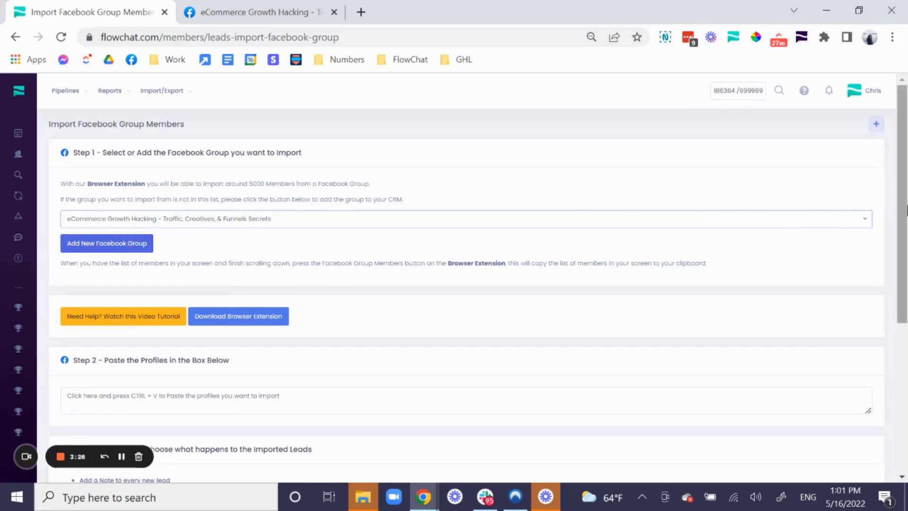
Paste the copied member profiles into the Step 2 profile box.
{"action": "scroll", "coordinate": [906, 208], "scroll_direction": "down", "scroll_amount": 3}
{"action": "left_click", "coordinate": [210, 274]}
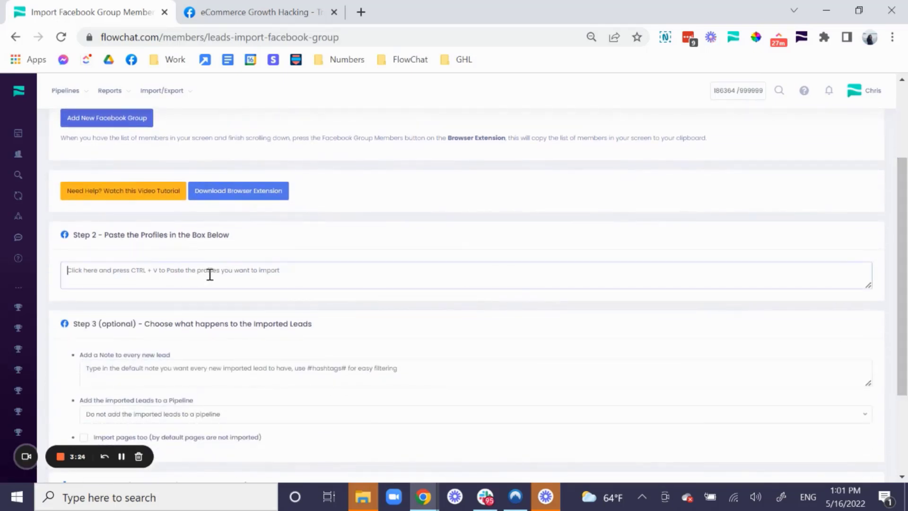
{"action": "key", "text": "ctrl+v"}
Add the note 'ecommerce Growth Hacking - 5/16/22 - "a"' to every new lead, checking the Facebook group for its name.
{"action": "scroll", "coordinate": [904, 284], "scroll_direction": "down", "scroll_amount": 3}
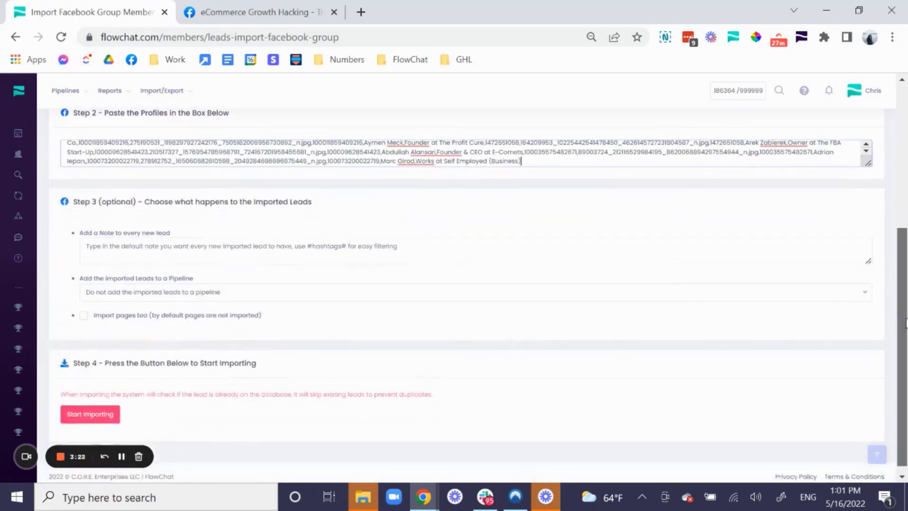
{"action": "left_click", "coordinate": [189, 254]}
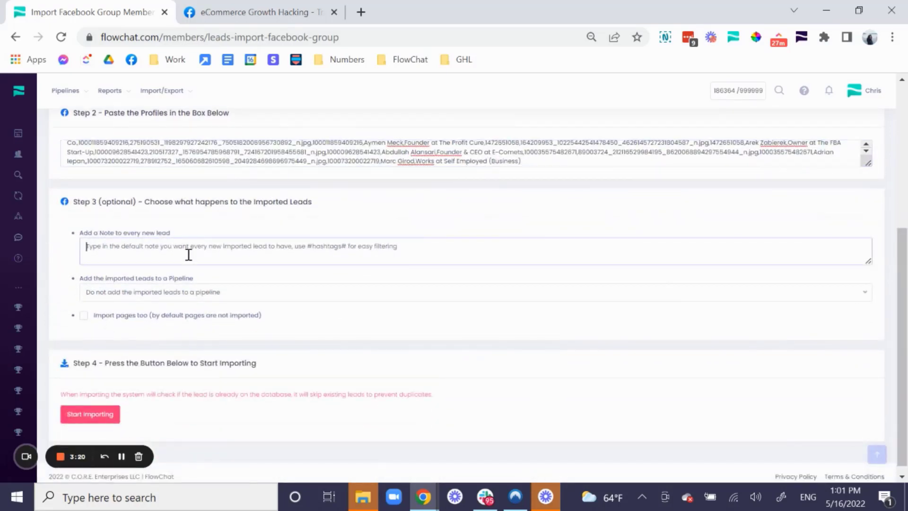
{"action": "left_click", "coordinate": [250, 14]}
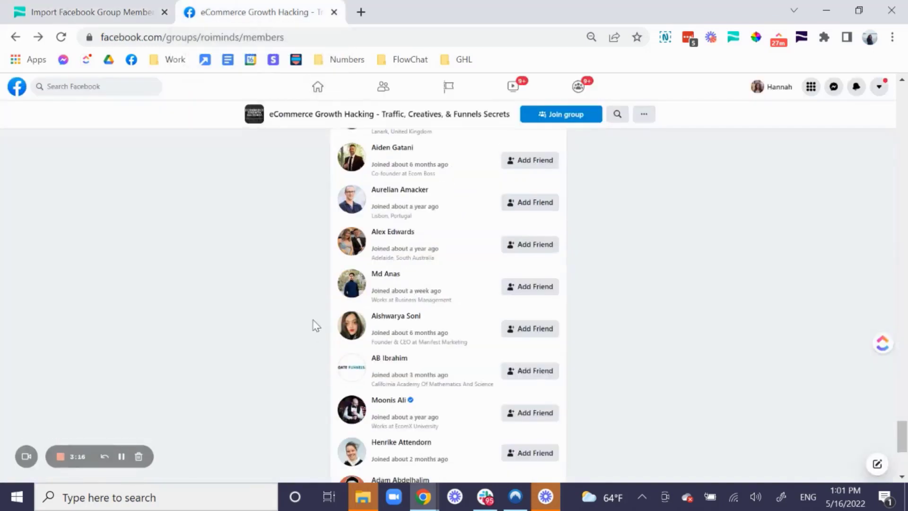
{"action": "left_click", "coordinate": [111, 10]}
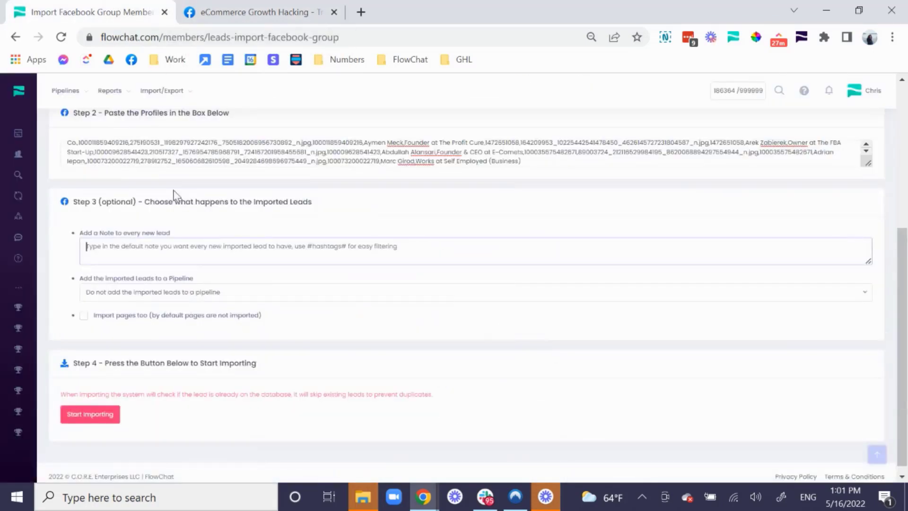
{"action": "type", "text": "ecommerce"}
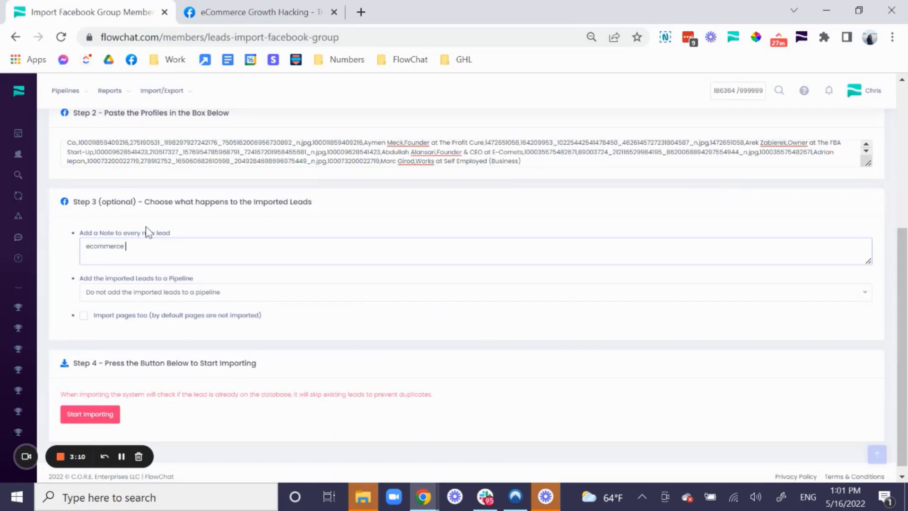
{"action": "type", "text": " Growth Hacking - 5/16/22 - \"c"}
Leave the imported leads without a pipeline, run the import and dismiss the completion dialog.
{"action": "left_click", "coordinate": [138, 296]}
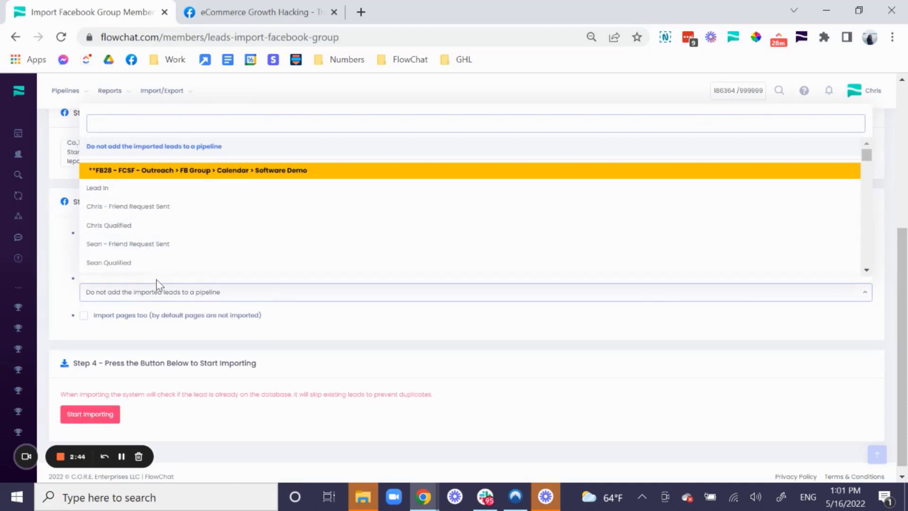
{"action": "left_click", "coordinate": [284, 329]}
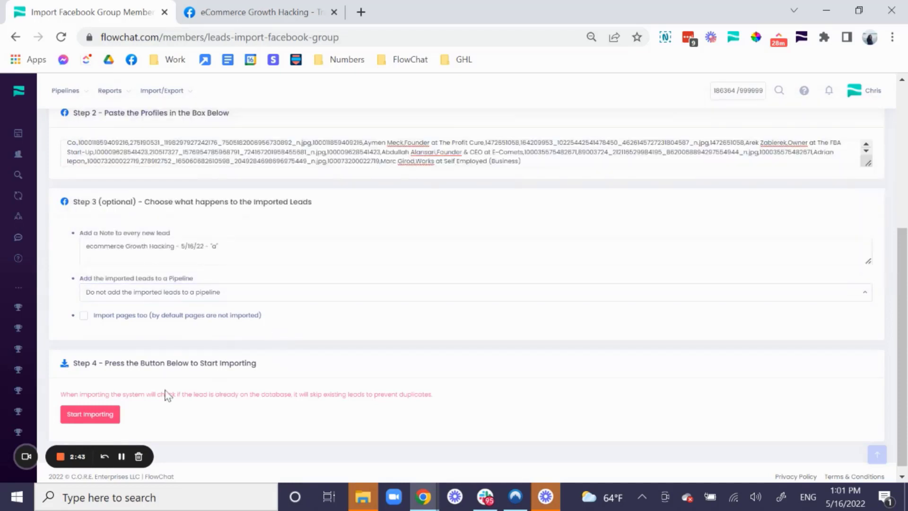
{"action": "left_click", "coordinate": [93, 421]}
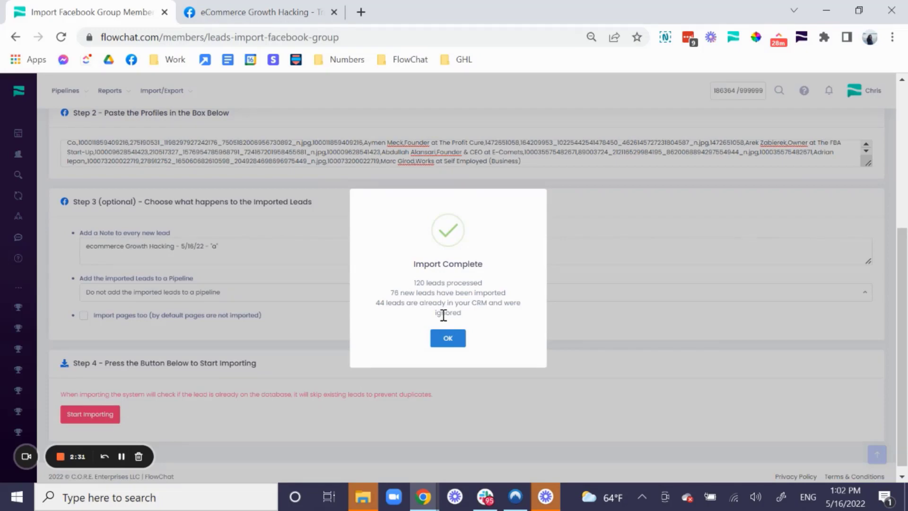
{"action": "left_click", "coordinate": [448, 339]}
{"action": "scroll", "coordinate": [222, 256], "scroll_direction": "up", "scroll_amount": 5}
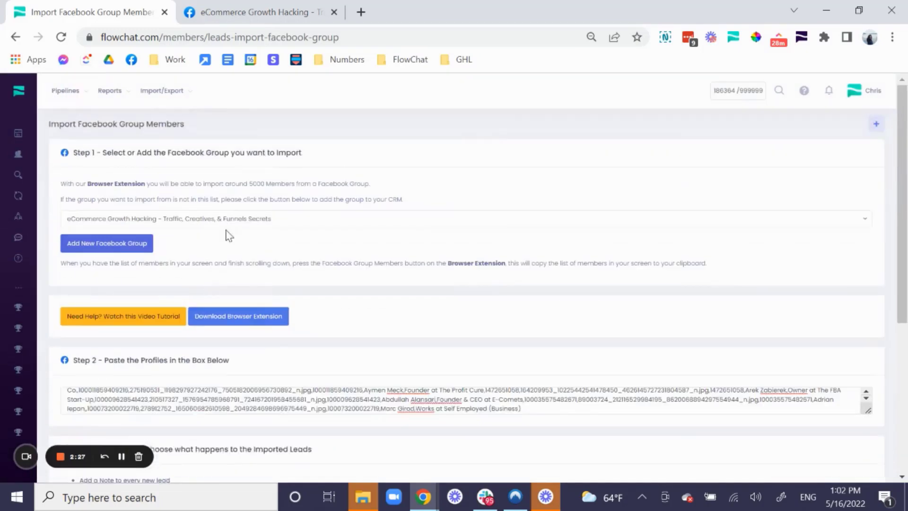
Return to the Facebook group and stop the member list's auto-scroll with the FlowChat extension.
{"action": "left_click", "coordinate": [258, 12]}
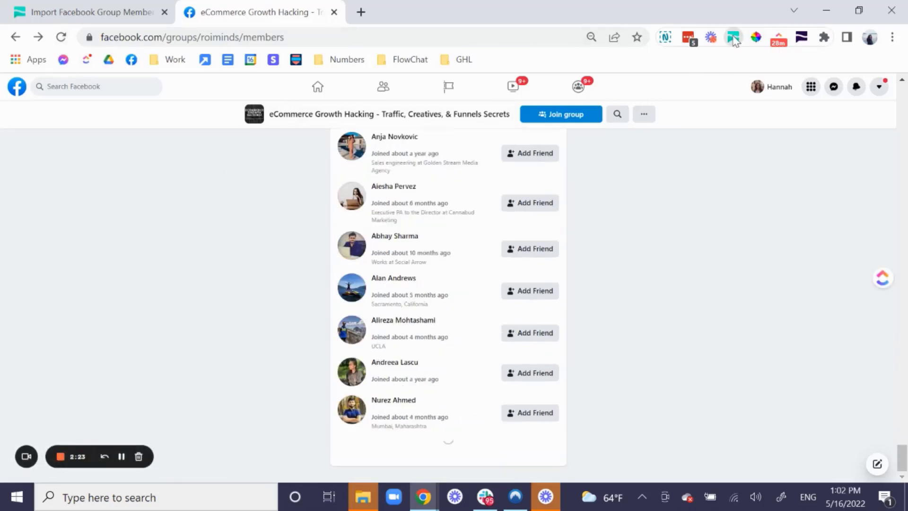
{"action": "left_click", "coordinate": [733, 38]}
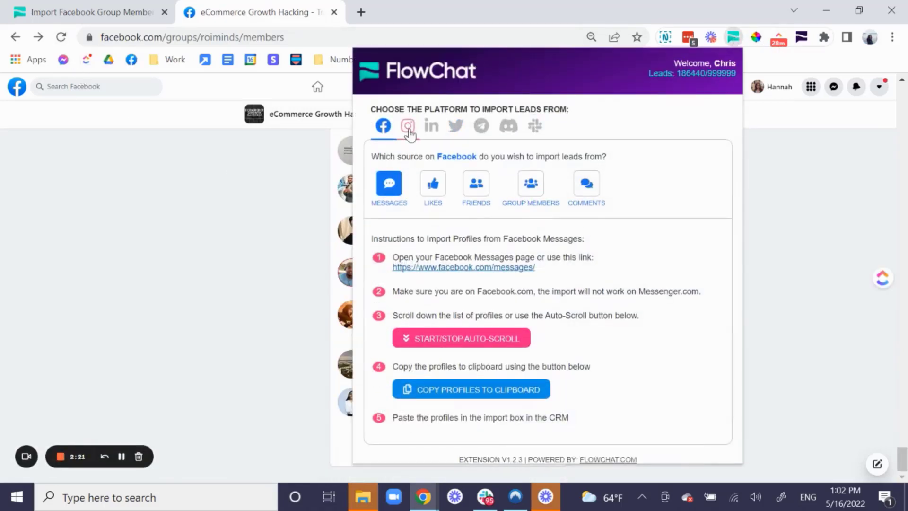
{"action": "left_click", "coordinate": [529, 189]}
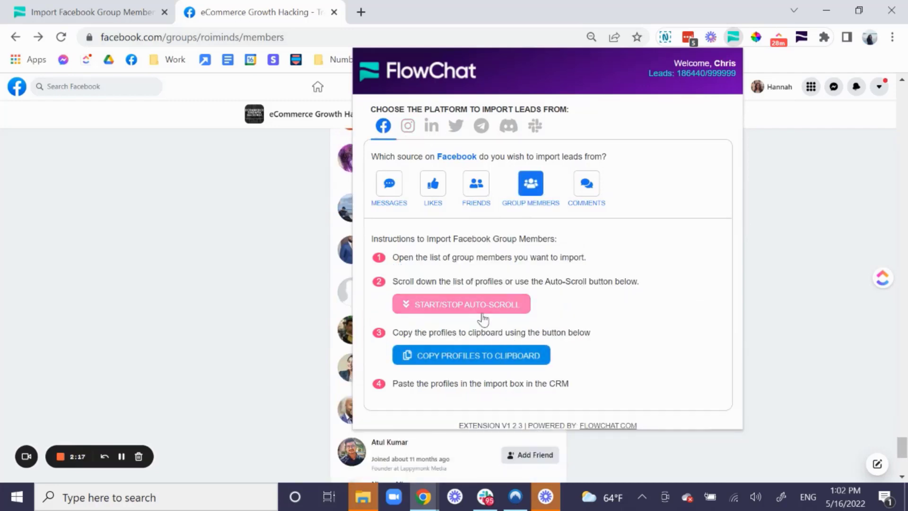
{"action": "left_click", "coordinate": [482, 318]}
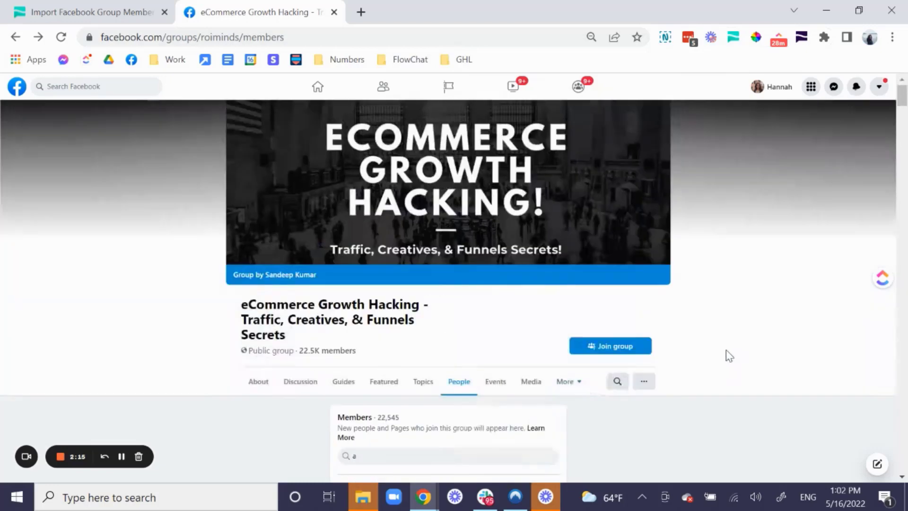
Replace the member search term with "b" to list the next set of group members.
{"action": "key", "text": "BackSpace"}
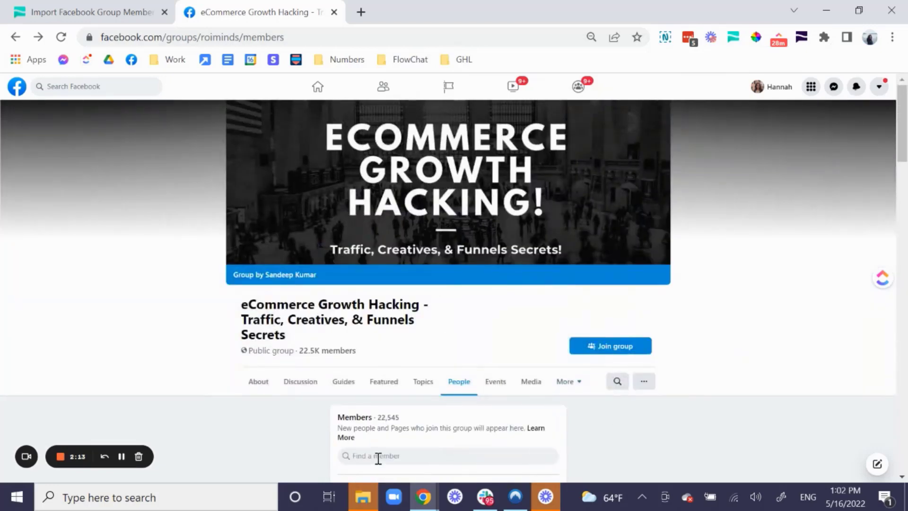
{"action": "type", "text": "b"}
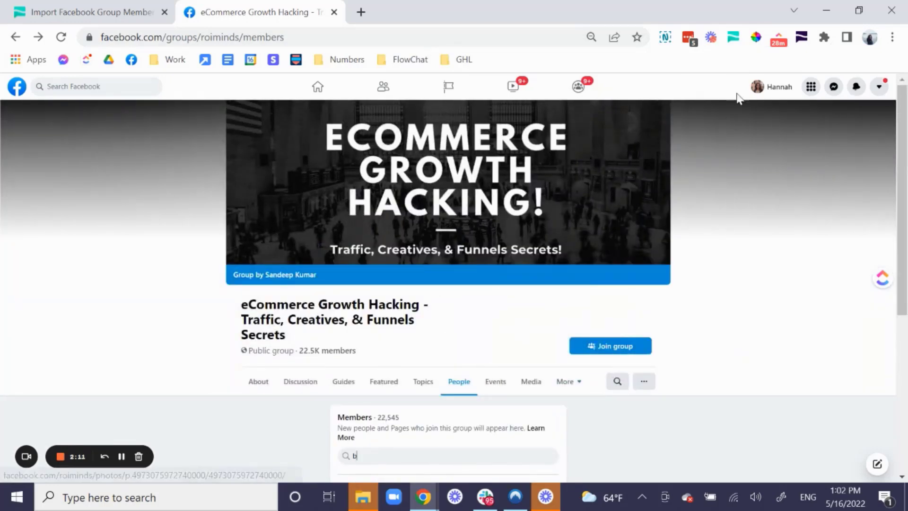
{"action": "scroll", "coordinate": [486, 413], "scroll_direction": "down", "scroll_amount": 2}
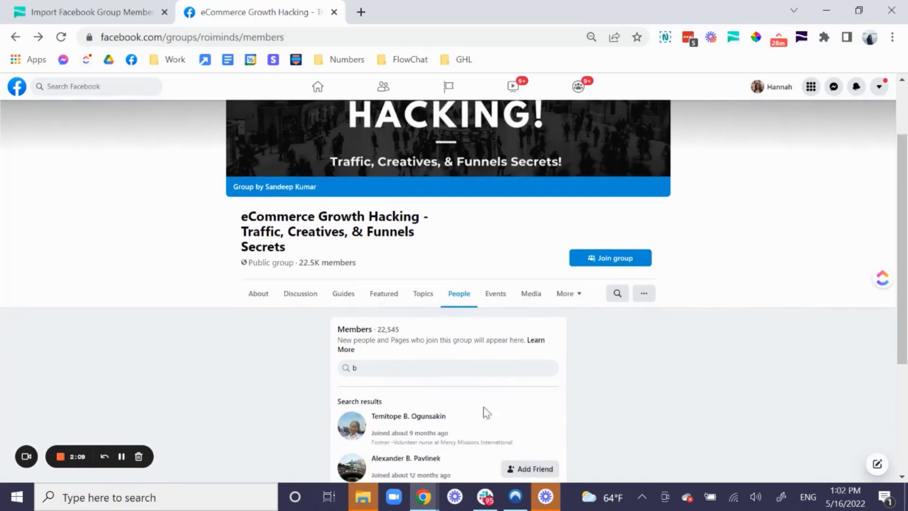
Auto-scroll the "b" member results with the FlowChat extension's Group Members source and copy the loaded profiles to the clipboard.
{"action": "left_click", "coordinate": [734, 38]}
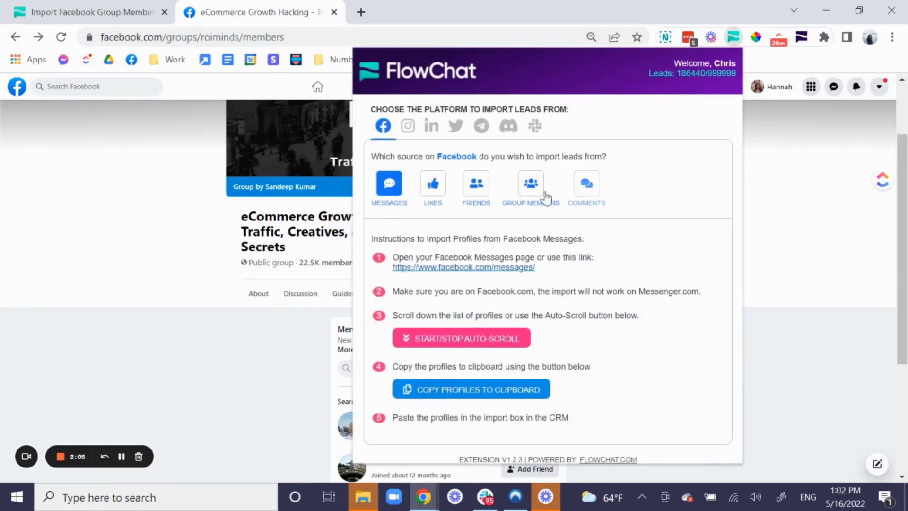
{"action": "left_click", "coordinate": [540, 199]}
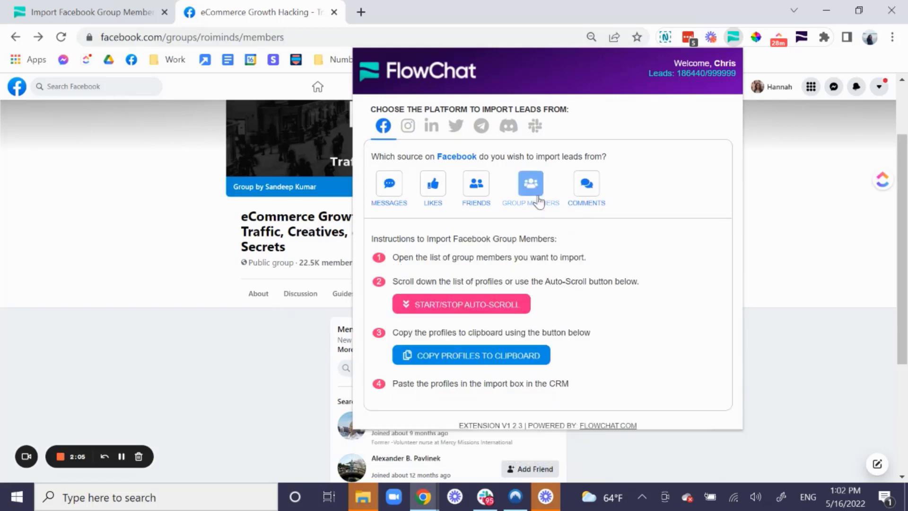
{"action": "left_click", "coordinate": [474, 310]}
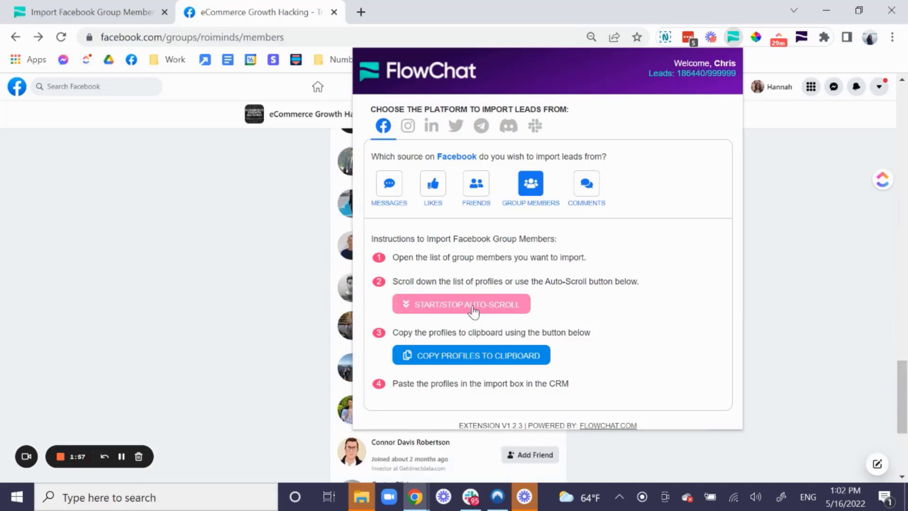
{"action": "left_click", "coordinate": [463, 358]}
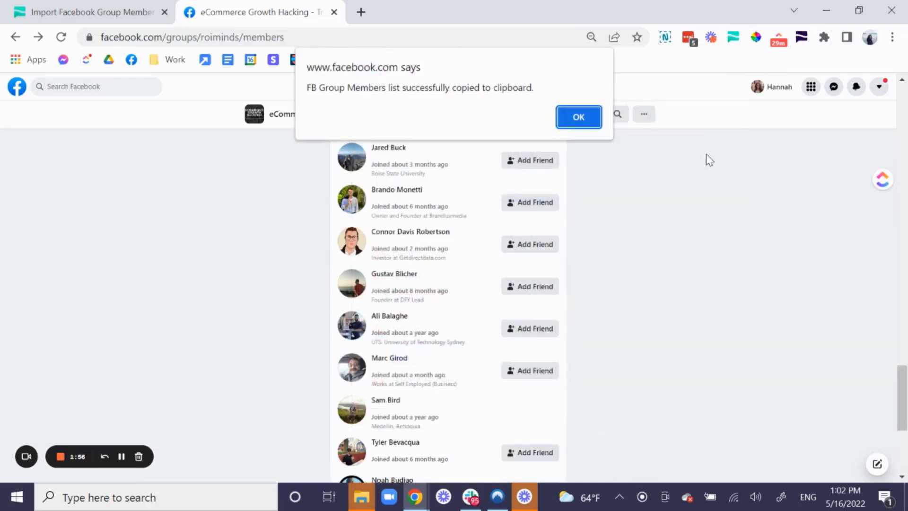
{"action": "left_click", "coordinate": [597, 119]}
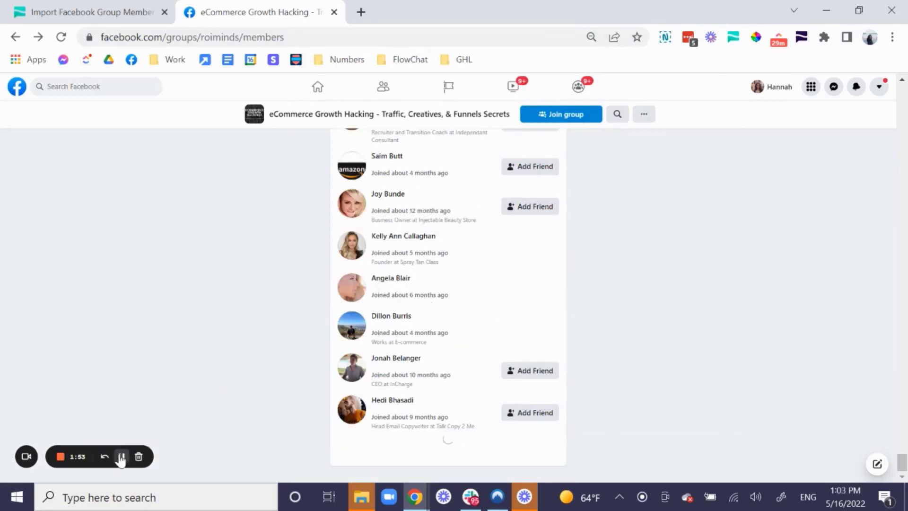
Return to the FlowChat import page and replace the previous profiles in the Step 2 box with the newly copied ones.
{"action": "left_click", "coordinate": [90, 11]}
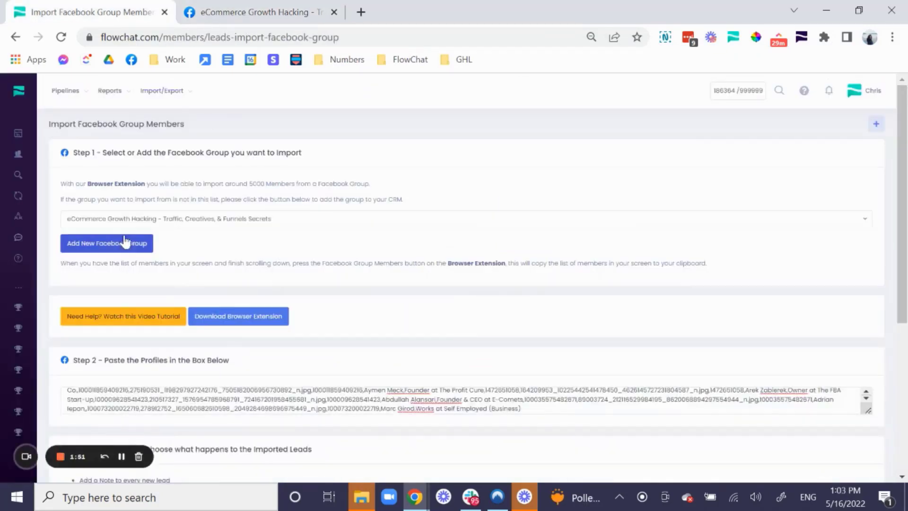
{"action": "left_click_drag", "start_coordinate": [905, 190], "coordinate": [907, 262]}
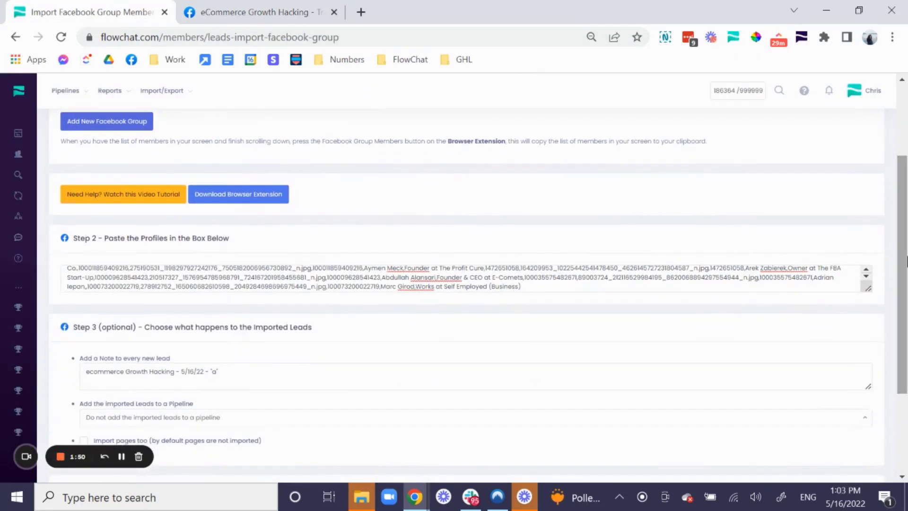
{"action": "left_click", "coordinate": [536, 278]}
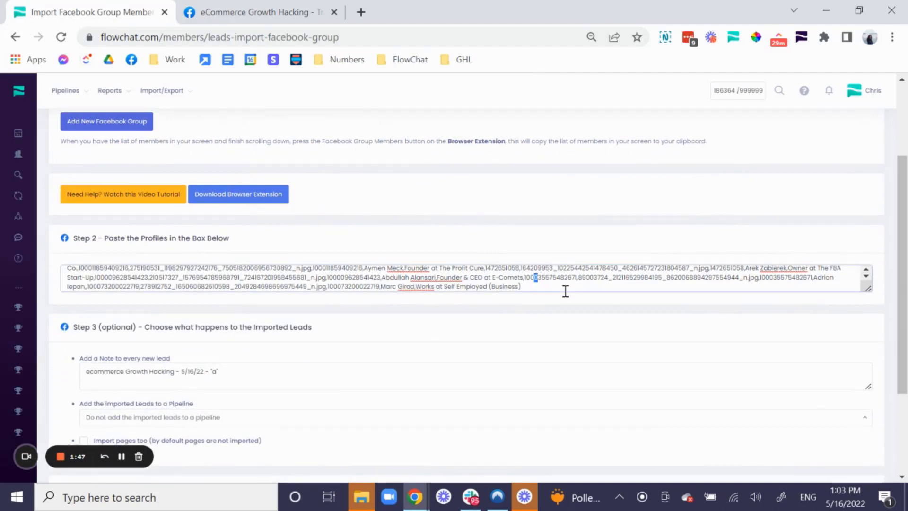
{"action": "key", "text": "ctrl+a"}
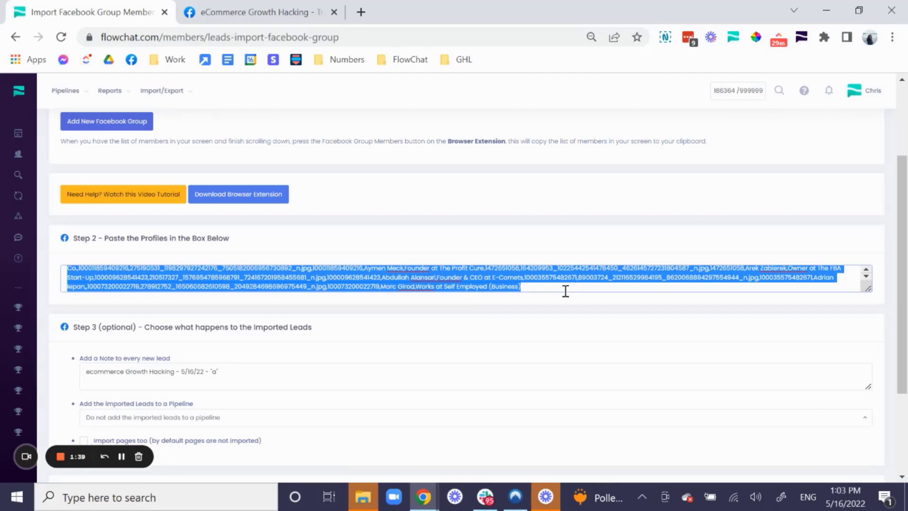
{"action": "key", "text": "BackSpace"}
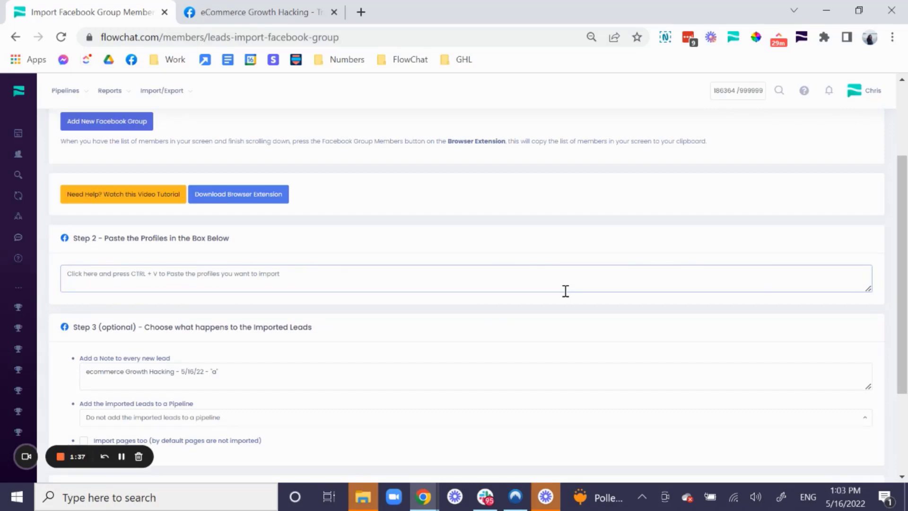
{"action": "right_click", "coordinate": [292, 274]}
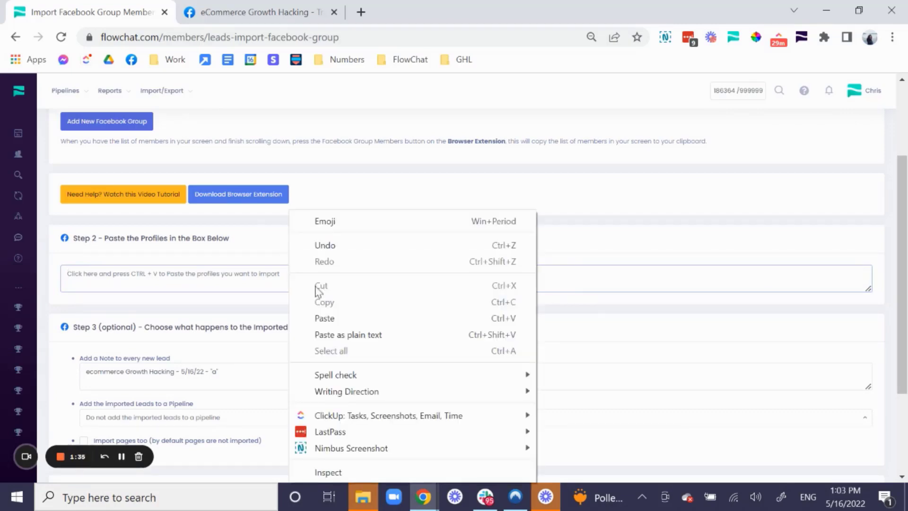
{"action": "left_click", "coordinate": [337, 318]}
Change the letter in the note for every new lead so it reads 'ecommerce Growth Hacking - 5/16/22 - "b"'.
{"action": "scroll", "coordinate": [345, 257], "scroll_direction": "down", "scroll_amount": 1}
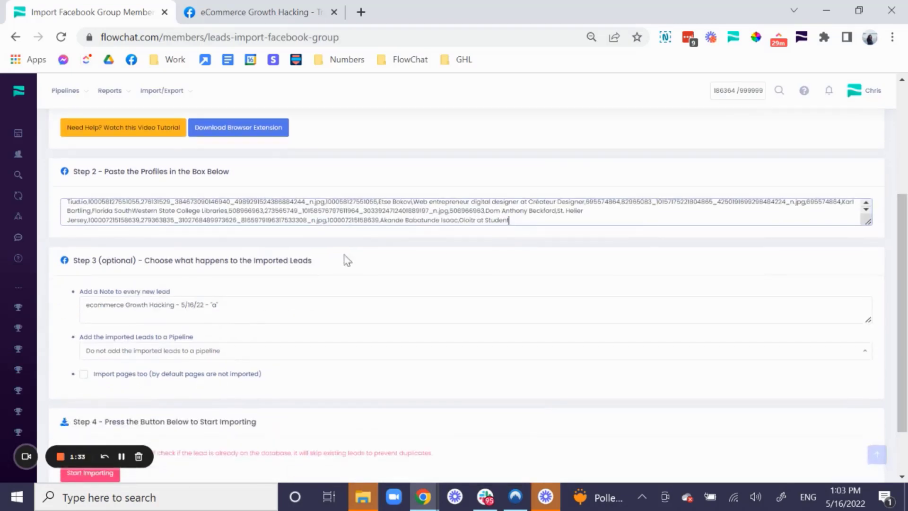
{"action": "left_click", "coordinate": [215, 305]}
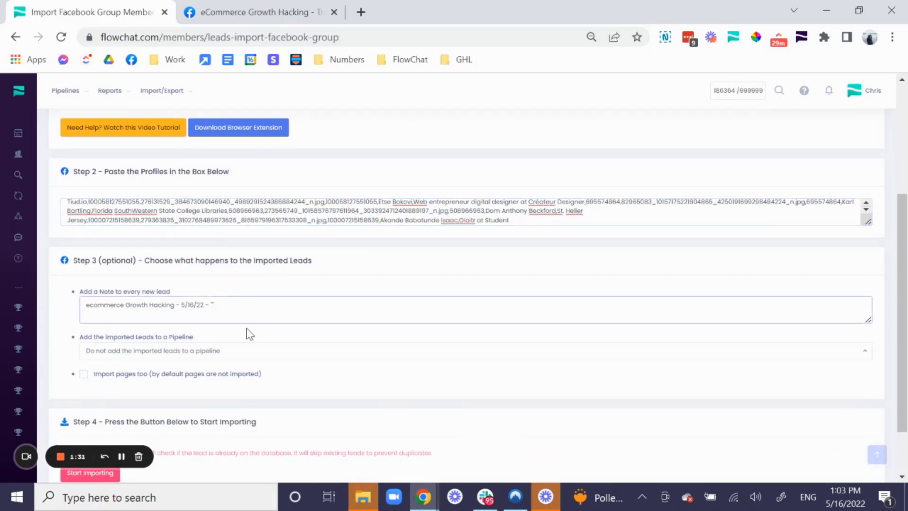
{"action": "scroll", "coordinate": [236, 327], "scroll_direction": "down", "scroll_amount": 1}
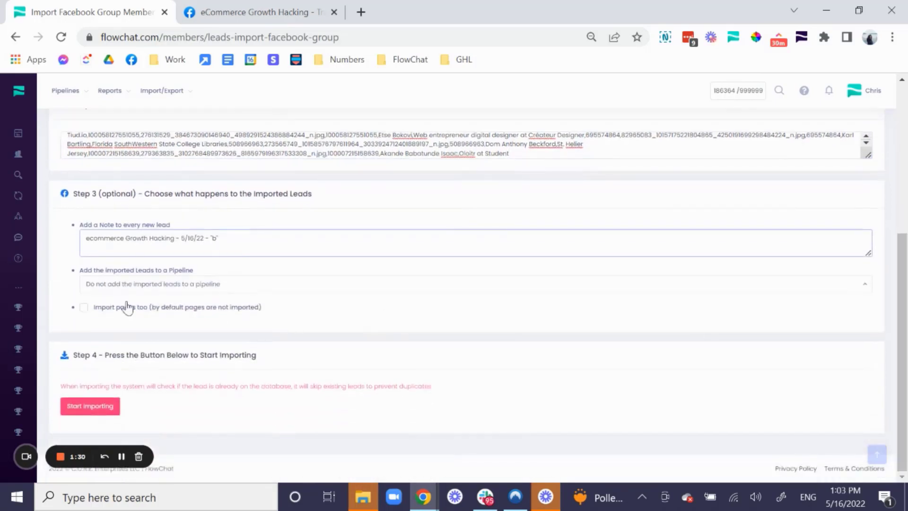
Start importing the "b" members, review the import summary and dismiss the completion dialog.
{"action": "left_click", "coordinate": [94, 407]}
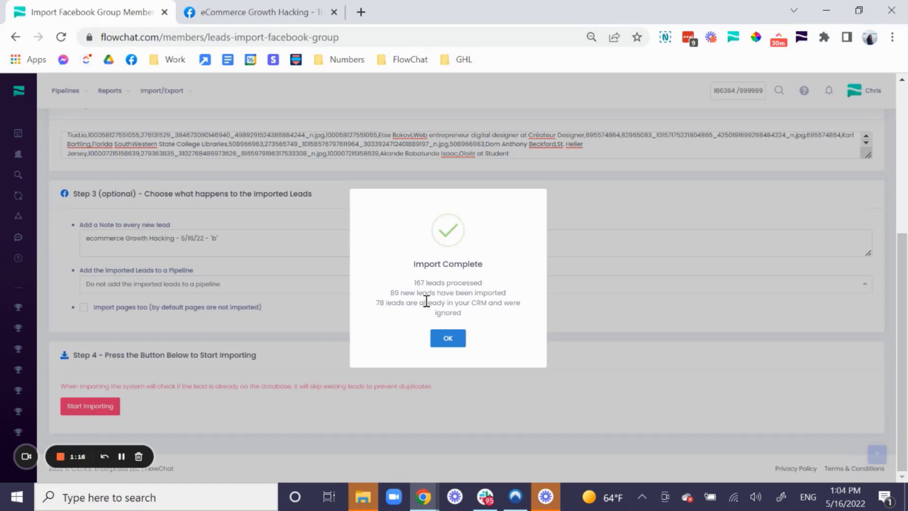
{"action": "left_click_drag", "start_coordinate": [375, 303], "coordinate": [473, 323]}
{"action": "left_click_drag", "start_coordinate": [395, 293], "coordinate": [488, 294]}
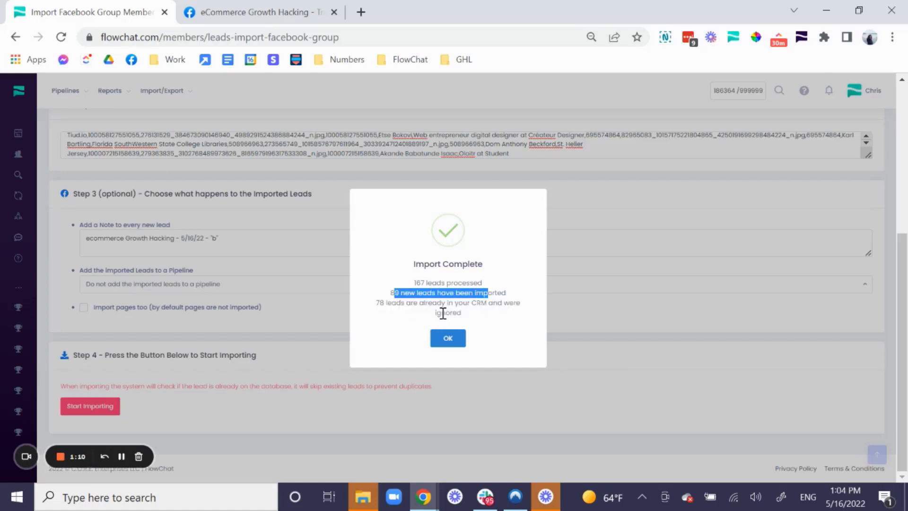
{"action": "left_click", "coordinate": [455, 339]}
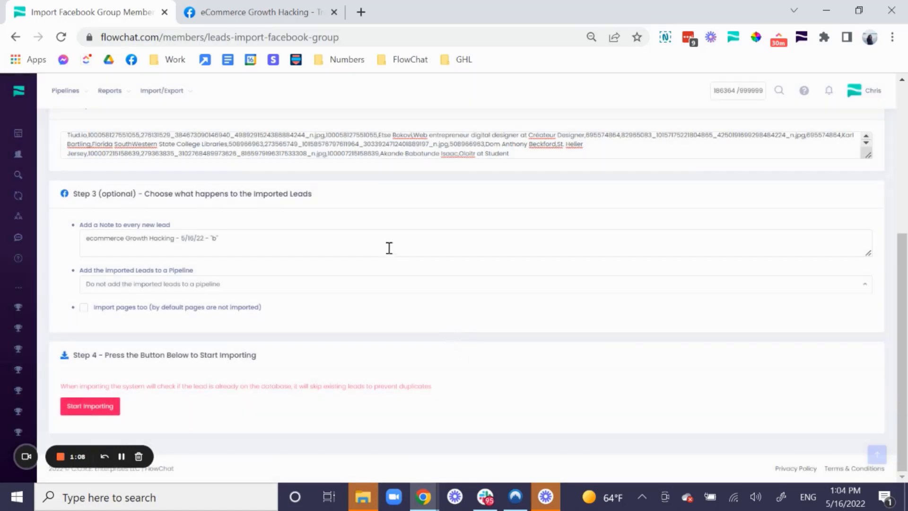
{"action": "left_click", "coordinate": [217, 238]}
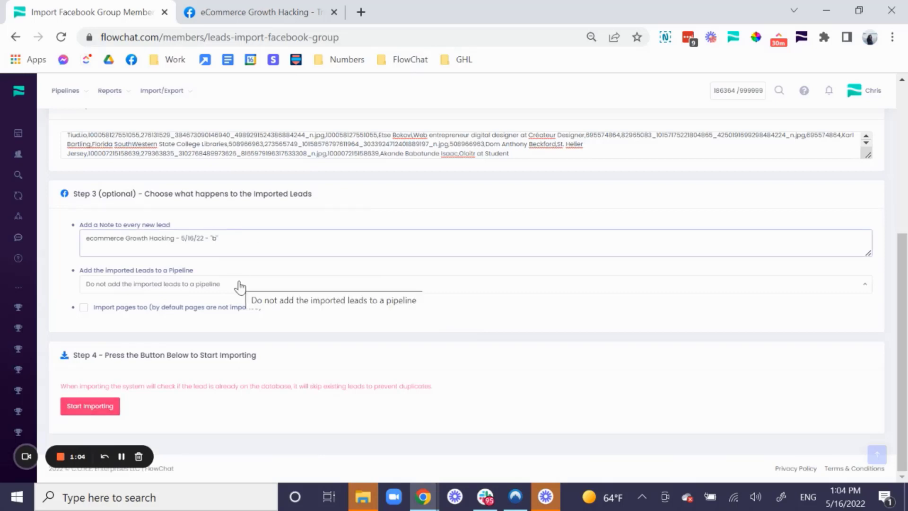